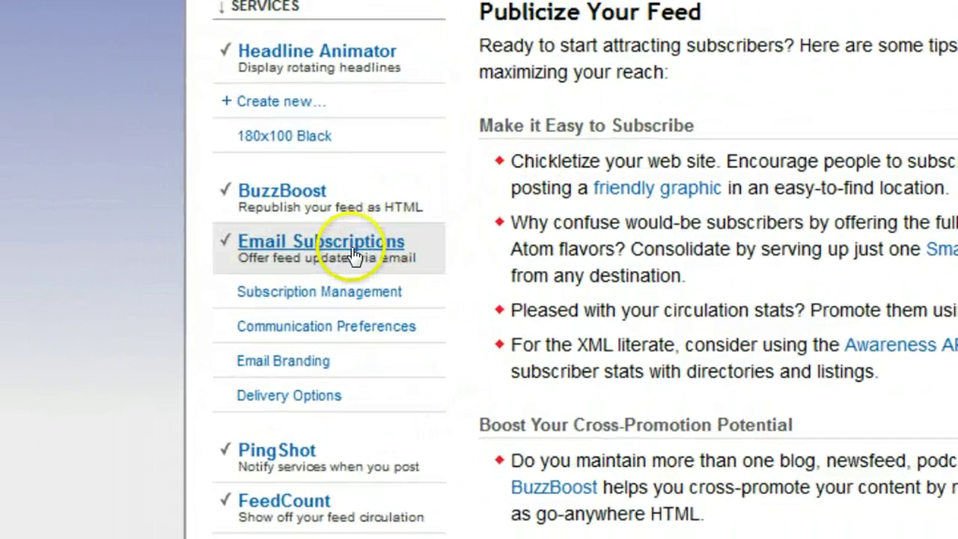
Open the Email Subscriptions service and scroll through its subscription form code
left_click(341, 250)
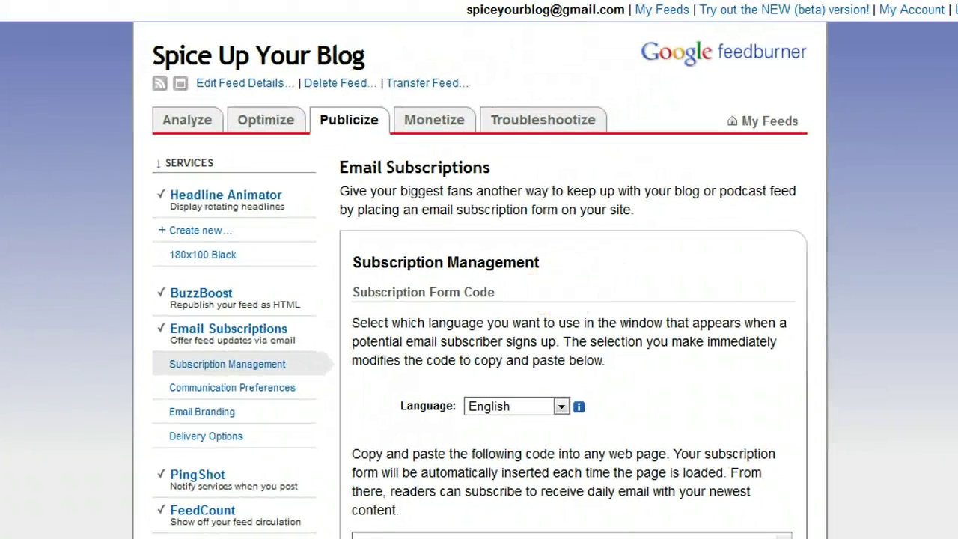
scroll(539, 309, "down", 4)
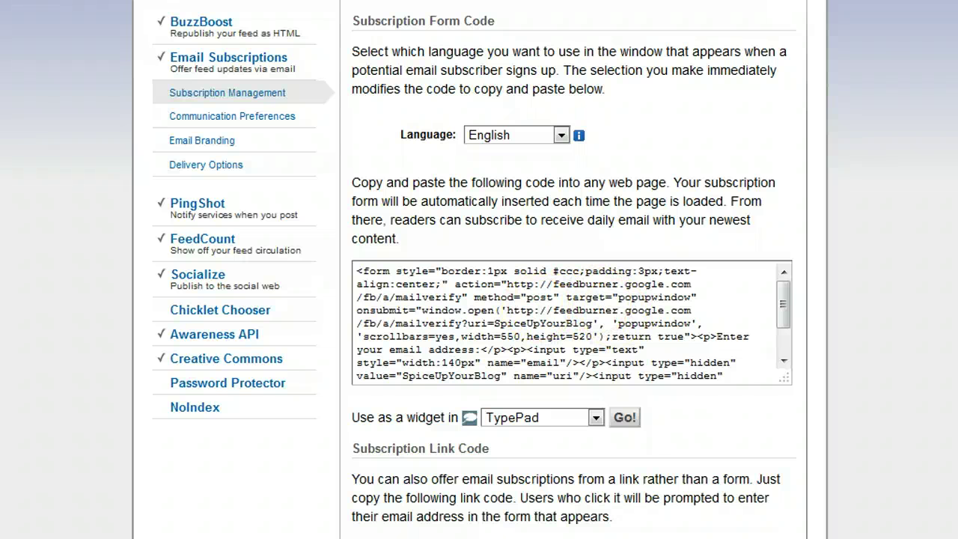
scroll(796, 397, "down", 3)
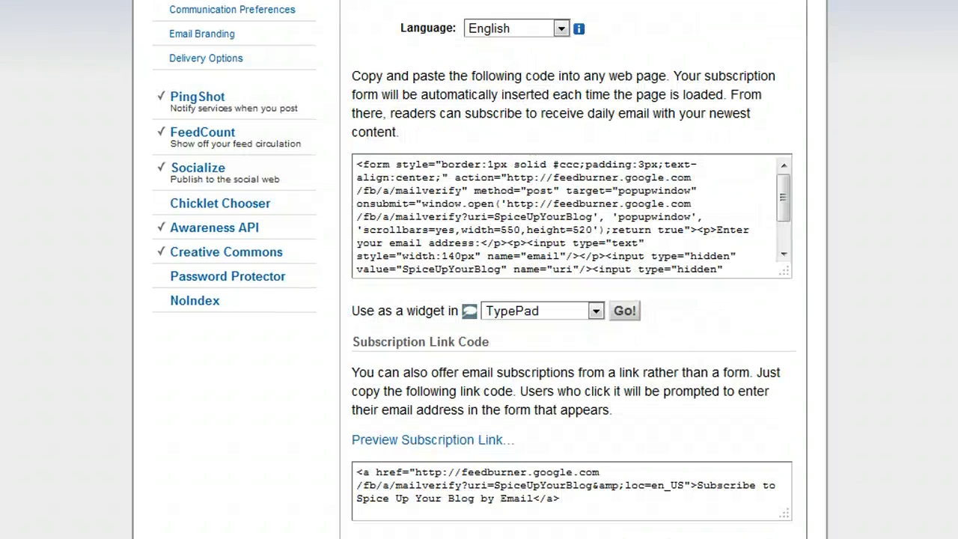
scroll(796, 397, "down", 1)
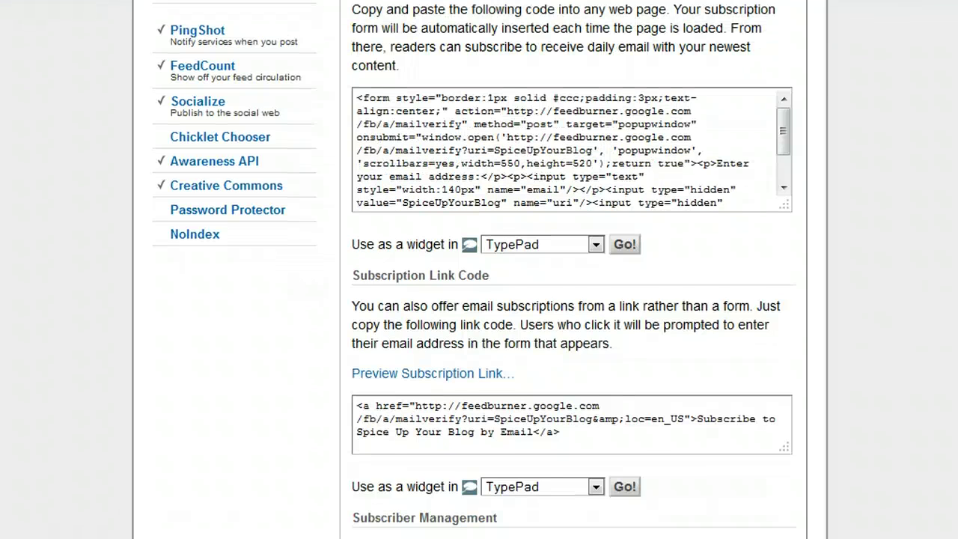
scroll(479, 269, "up", 6)
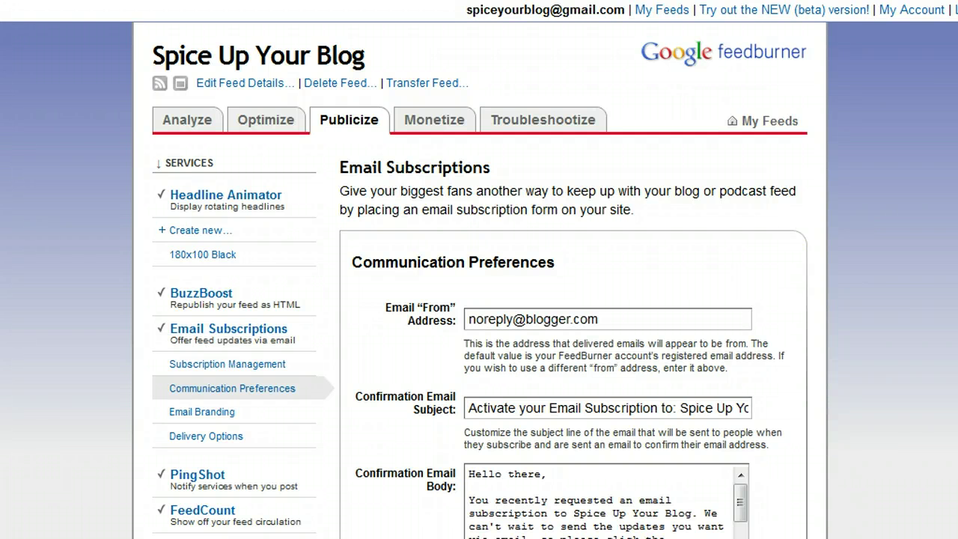
Replace the From address's noreply name and blogger domain with a personal name at spiceupyourblog
scroll(479, 269, "down", 5)
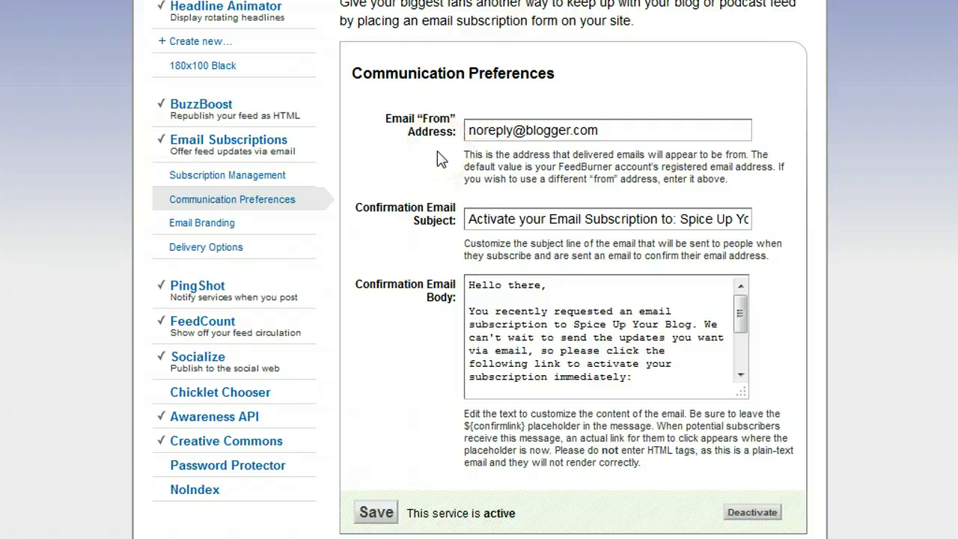
left_click_drag(467, 131, 627, 126)
left_click(631, 128)
left_click_drag(513, 131, 415, 133)
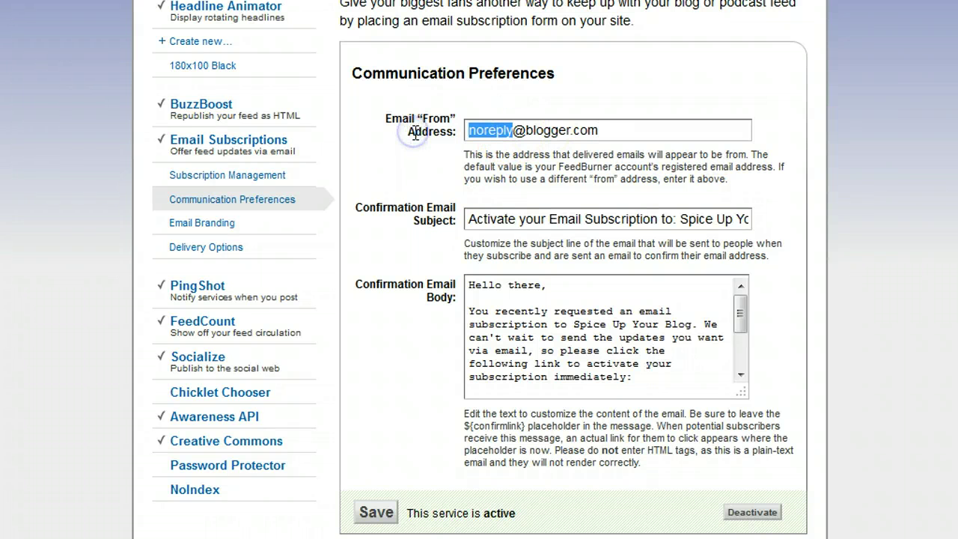
type("paul")
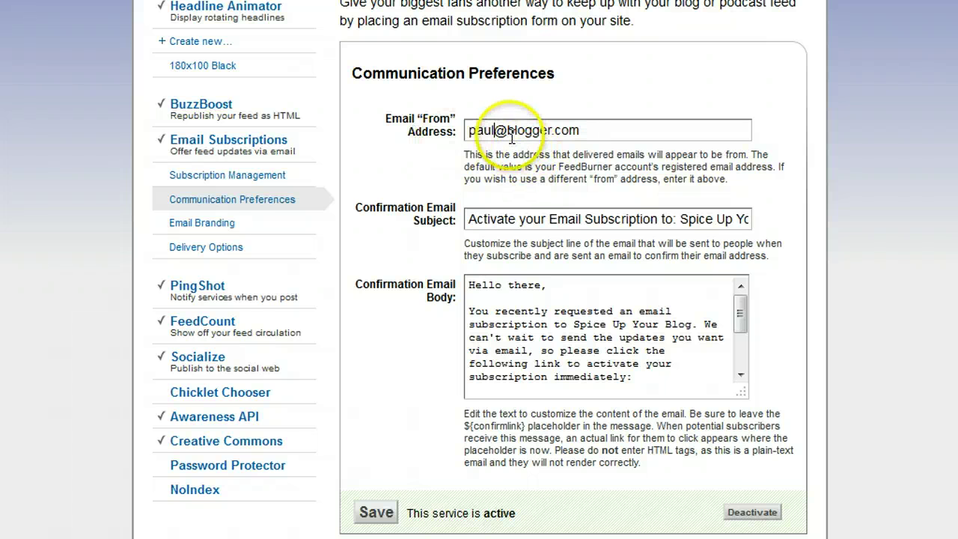
left_click_drag(509, 134, 552, 131)
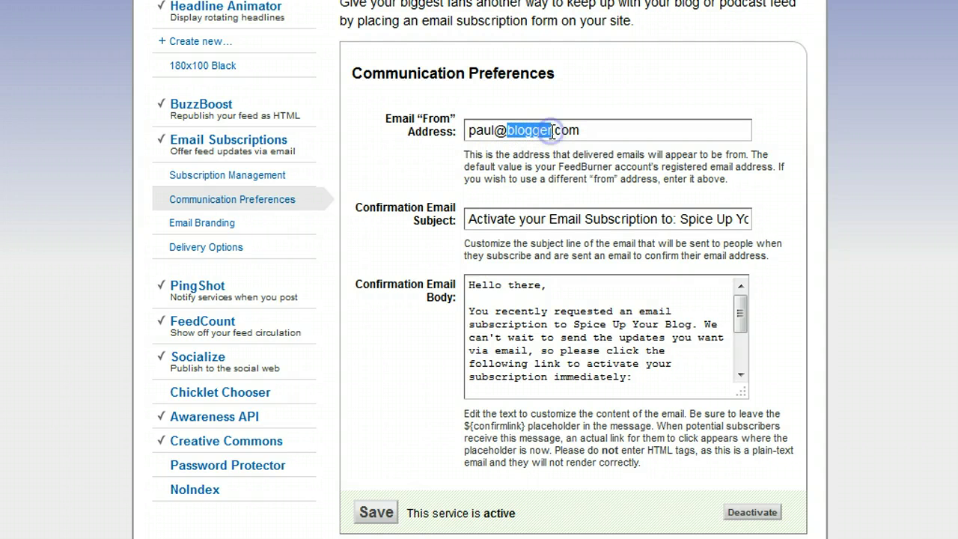
type("spiceupyo")
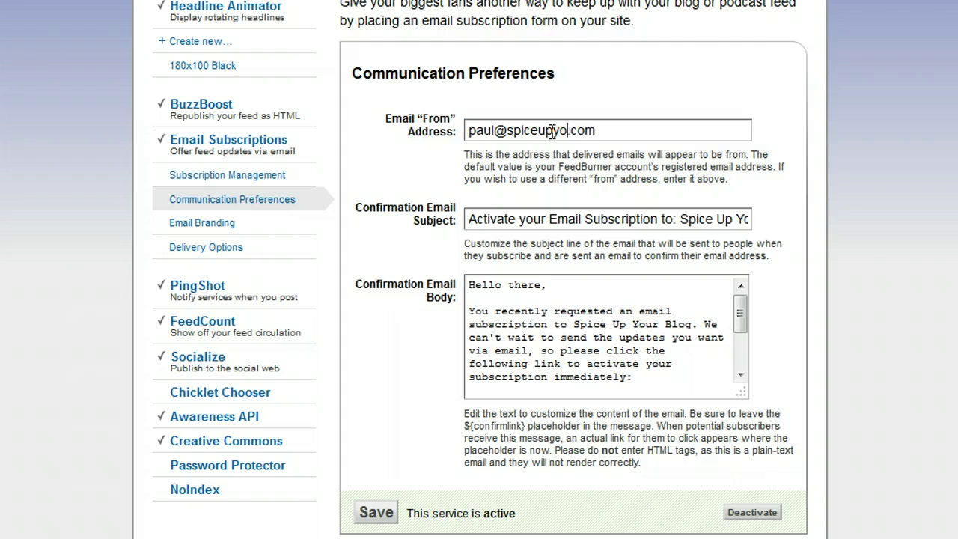
type("urblog")
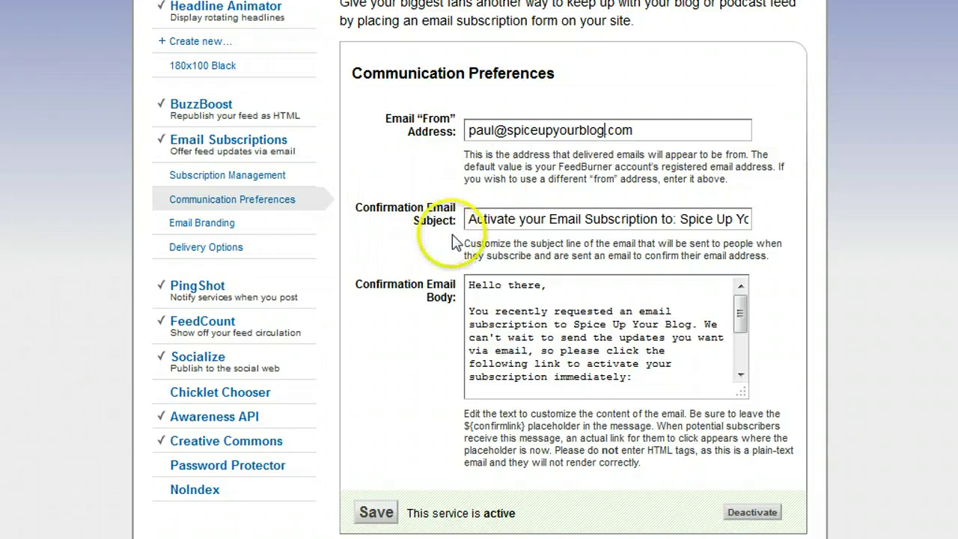
Review the confirmation subject 'Activate your Email Subscription to: Spice Up Your Blog'
left_click_drag(469, 219, 819, 225)
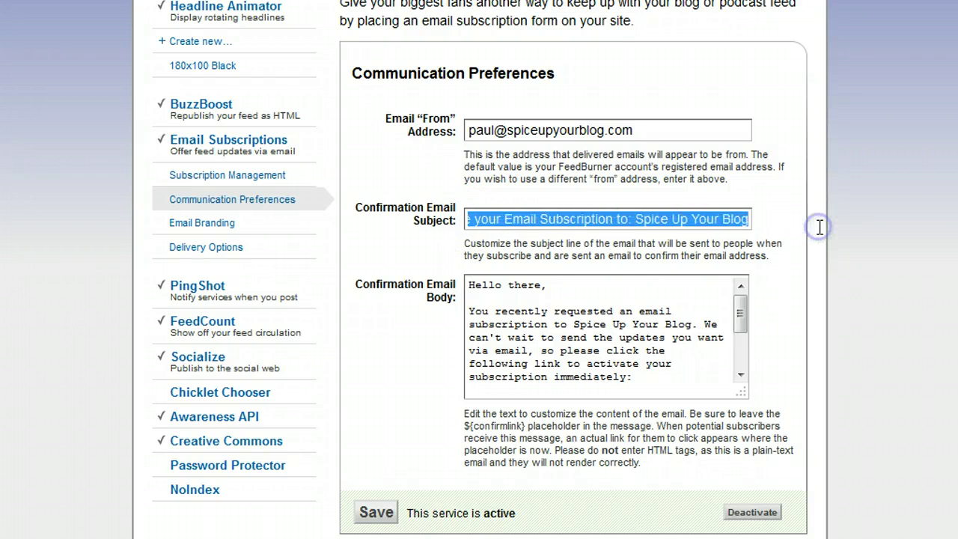
left_click(818, 229)
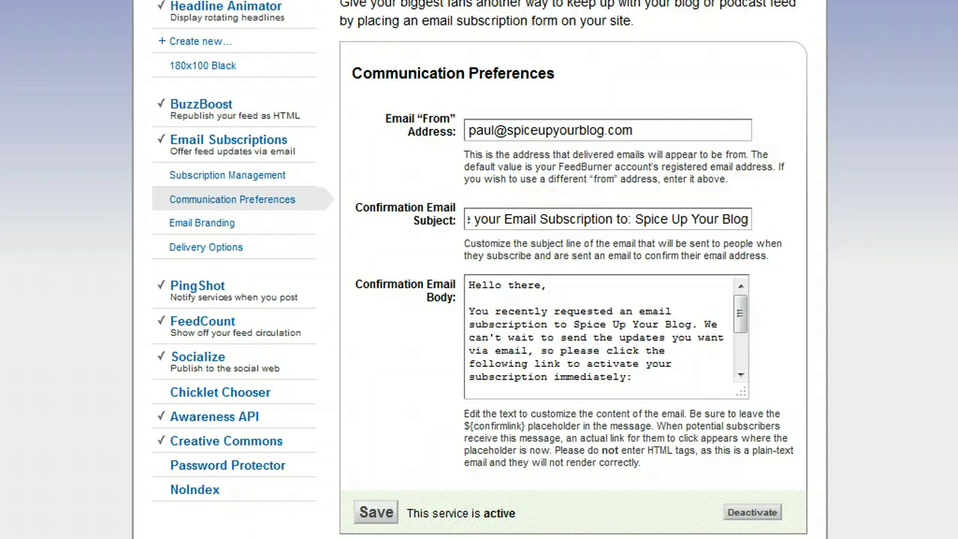
scroll(479, 299, "down", 2)
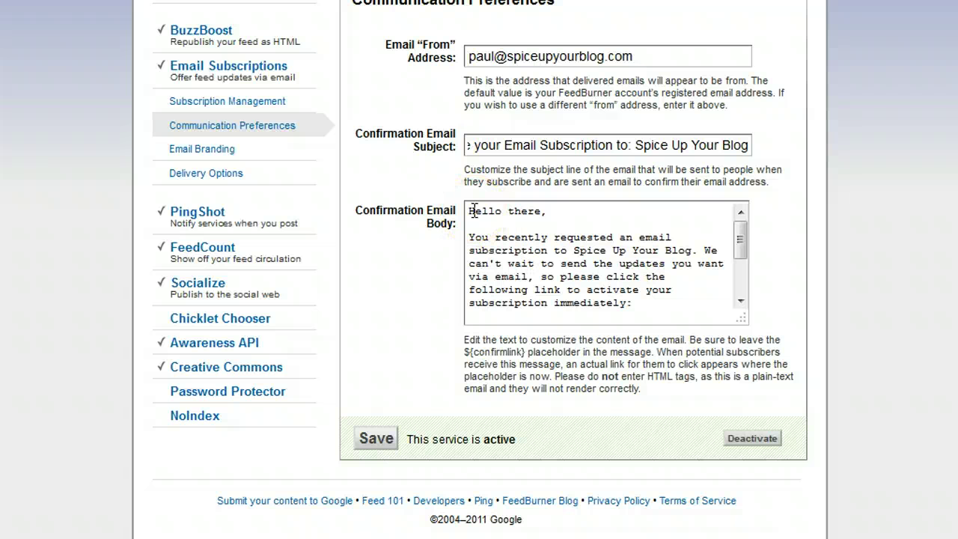
Review the confirmation body's ${confirmlink} placeholder, then save the Communication Preferences
left_click_drag(472, 212, 604, 331)
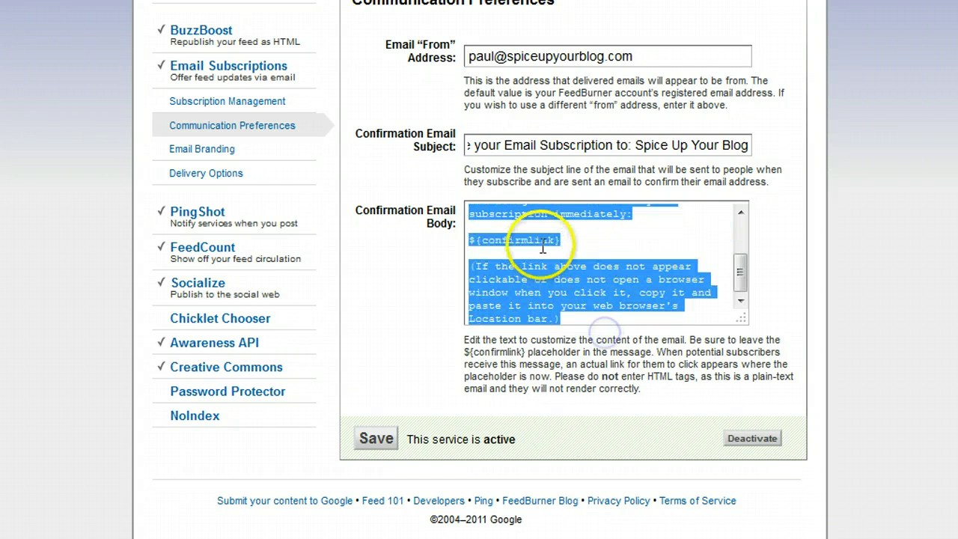
left_click(542, 248)
left_click_drag(562, 239, 455, 240)
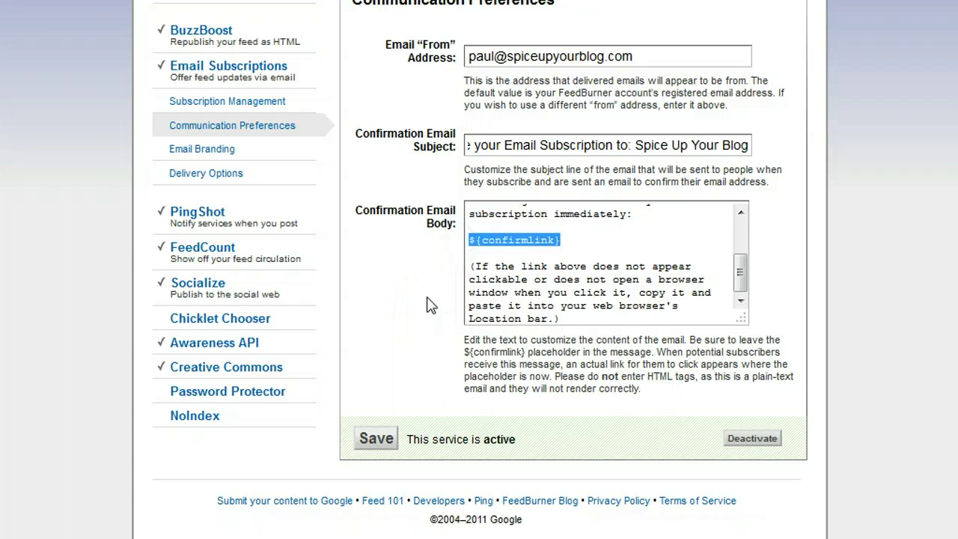
left_click_drag(739, 271, 739, 238)
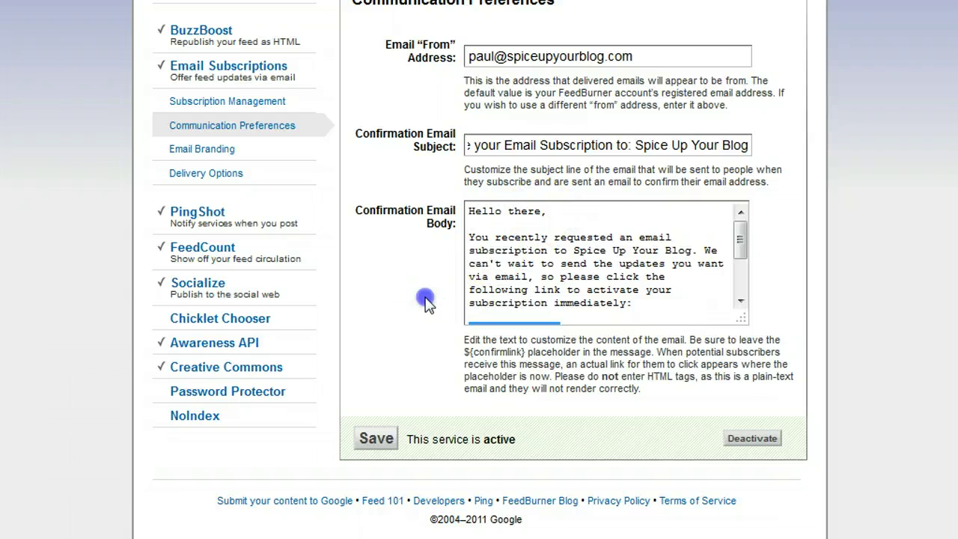
left_click(379, 440)
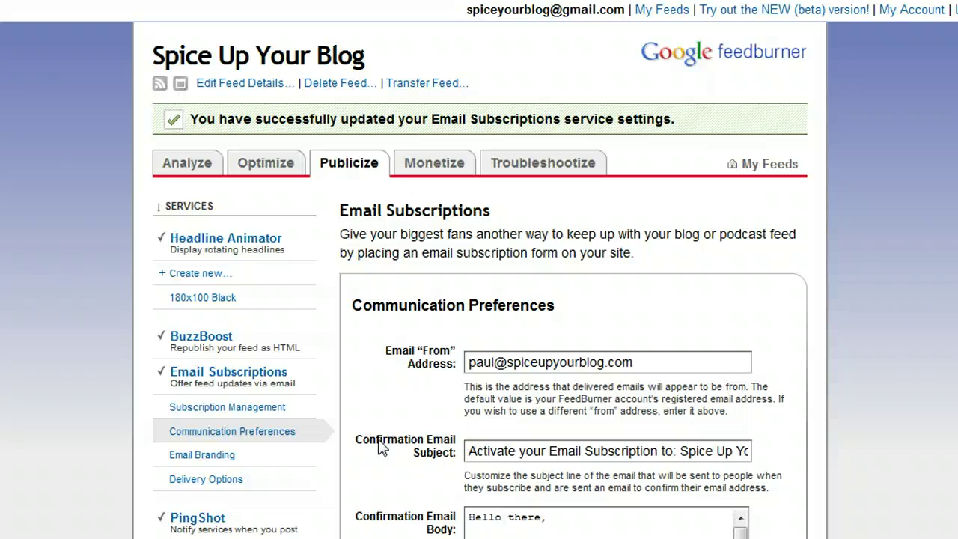
scroll(479, 299, "down", 3)
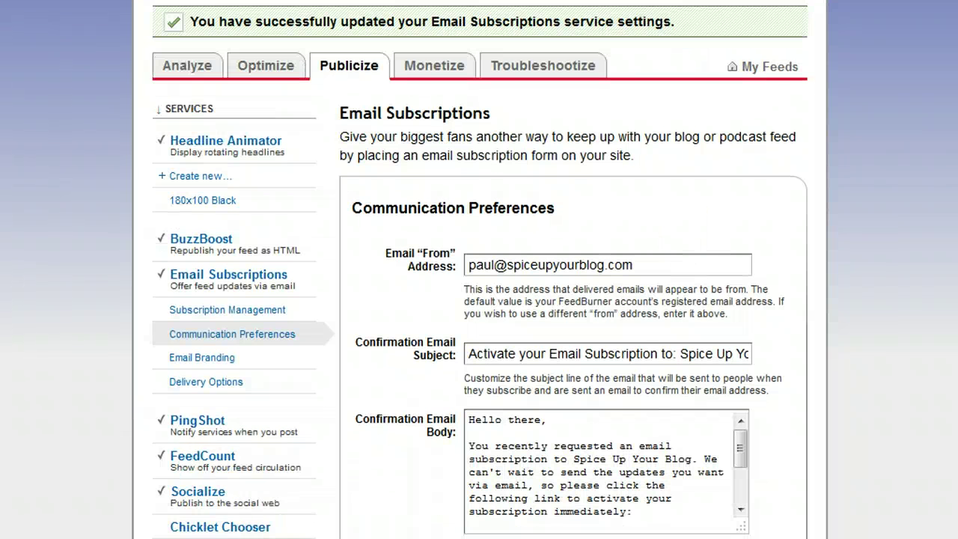
Open Email Branding and review the 'Spice Up Your Blog' email subject title
left_click(208, 333)
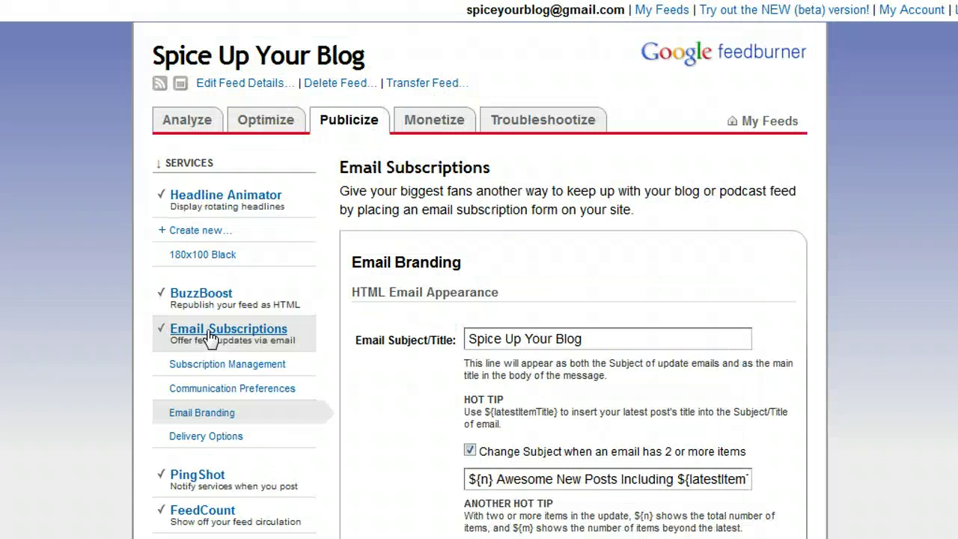
scroll(479, 300, "down", 3)
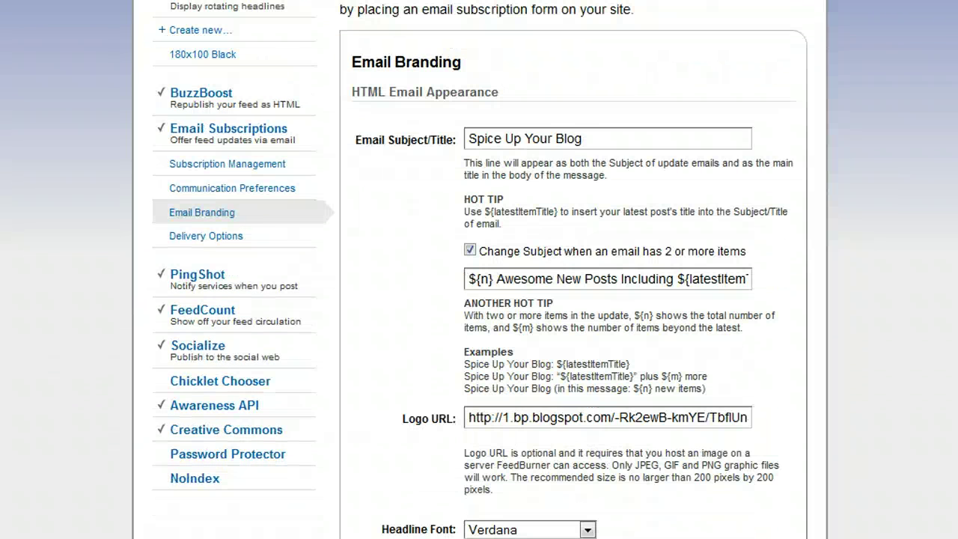
left_click_drag(598, 140, 465, 139)
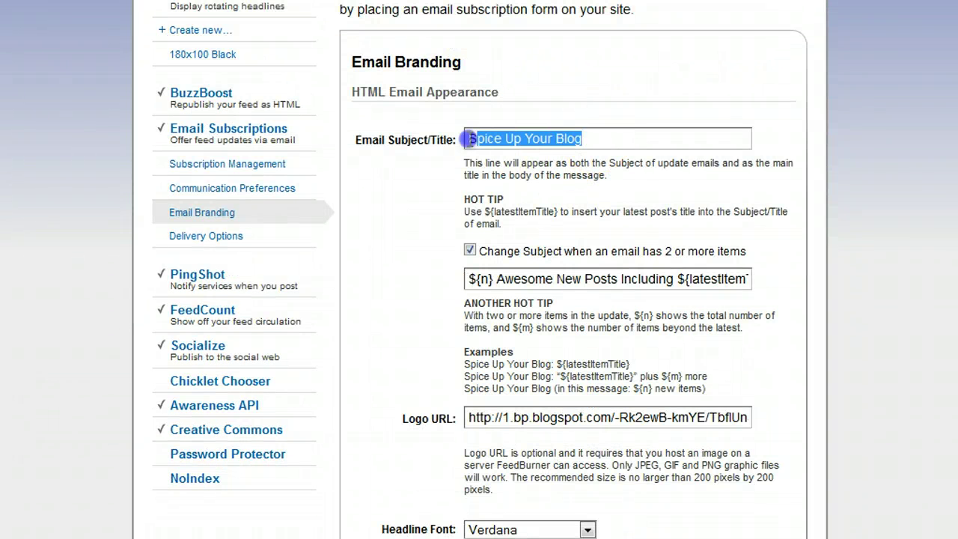
left_click(423, 228)
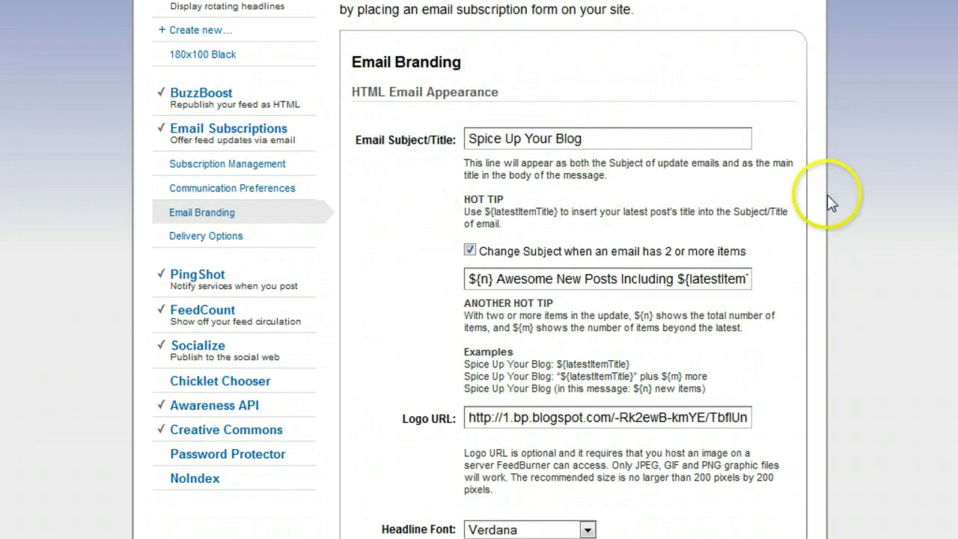
scroll(832, 203, "down", 2)
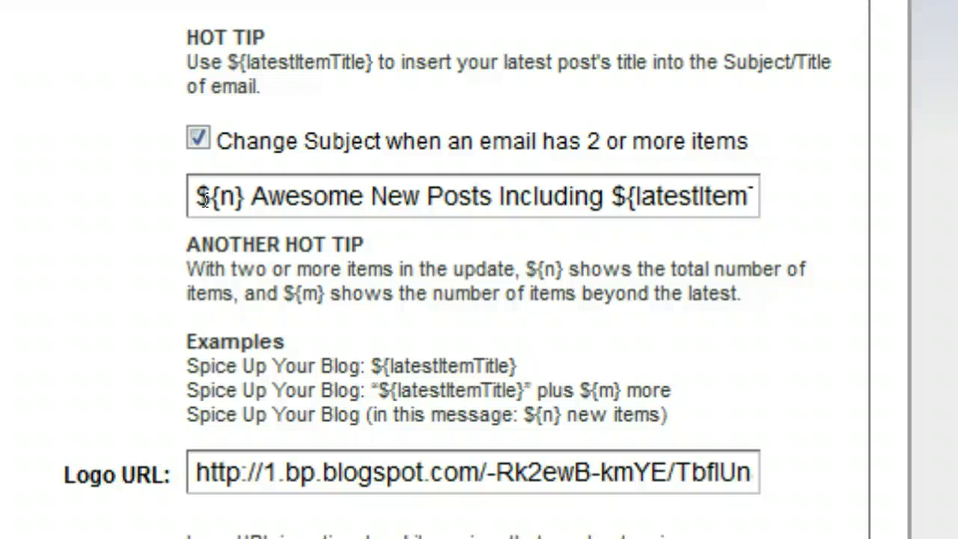
Select ${n} in the multi-item subject and compare the ${latestItemTitle}, ${m}, ${n} examples
left_click_drag(243, 196, 189, 193)
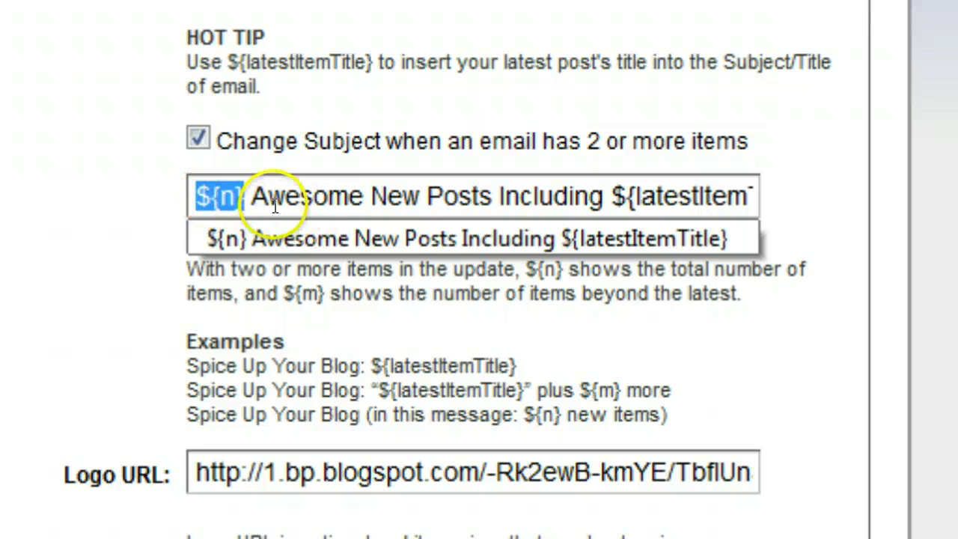
left_click_drag(250, 196, 752, 196)
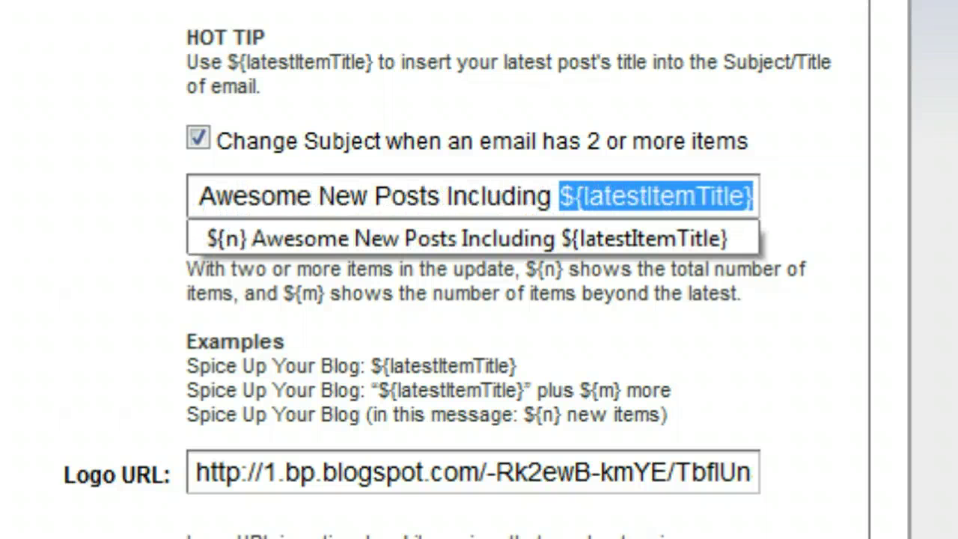
key("Escape")
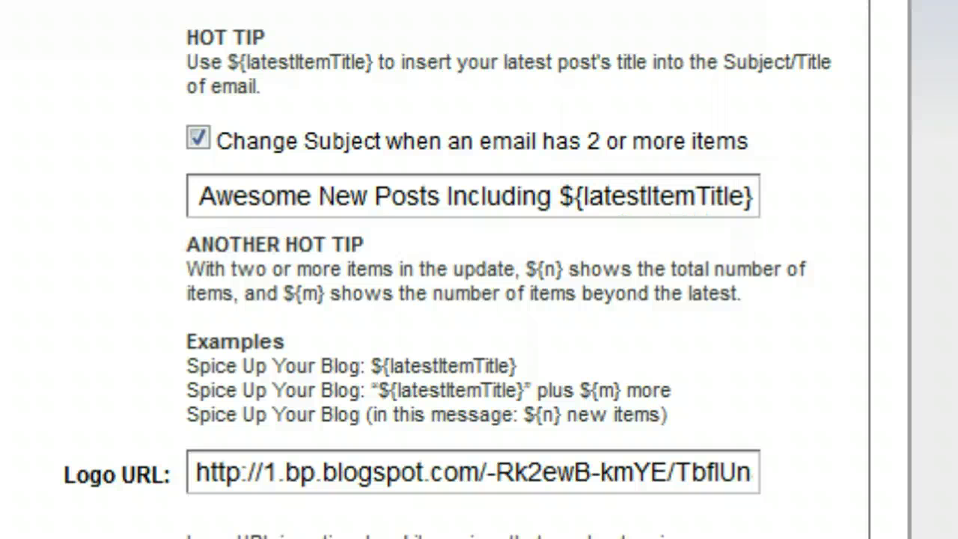
left_click_drag(371, 366, 516, 366)
left_click_drag(580, 390, 620, 390)
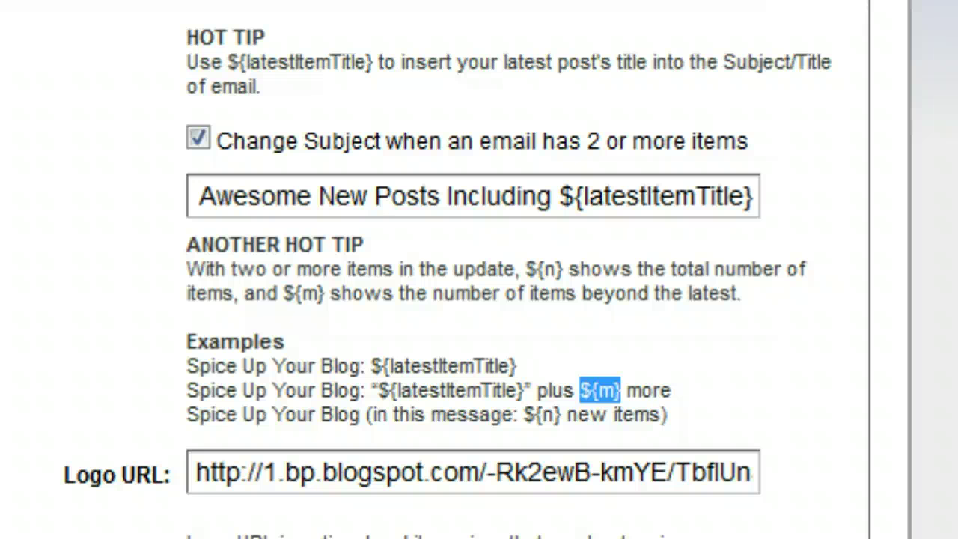
left_click_drag(523, 414, 561, 414)
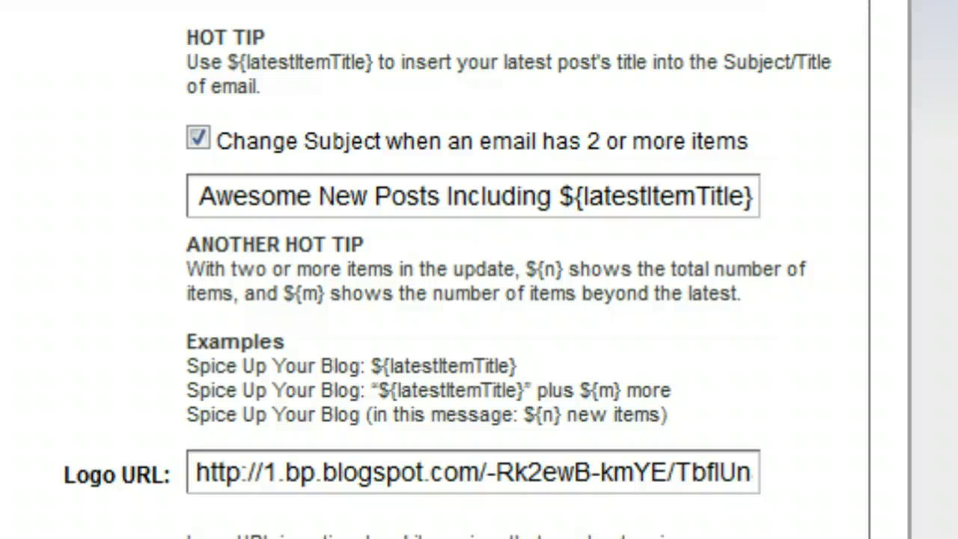
scroll(479, 300, "down", 5)
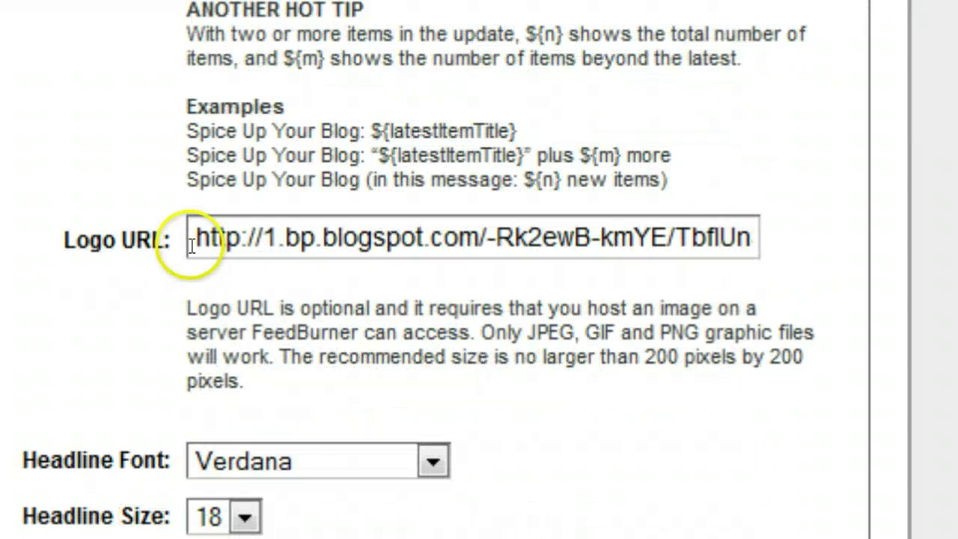
left_click(238, 238)
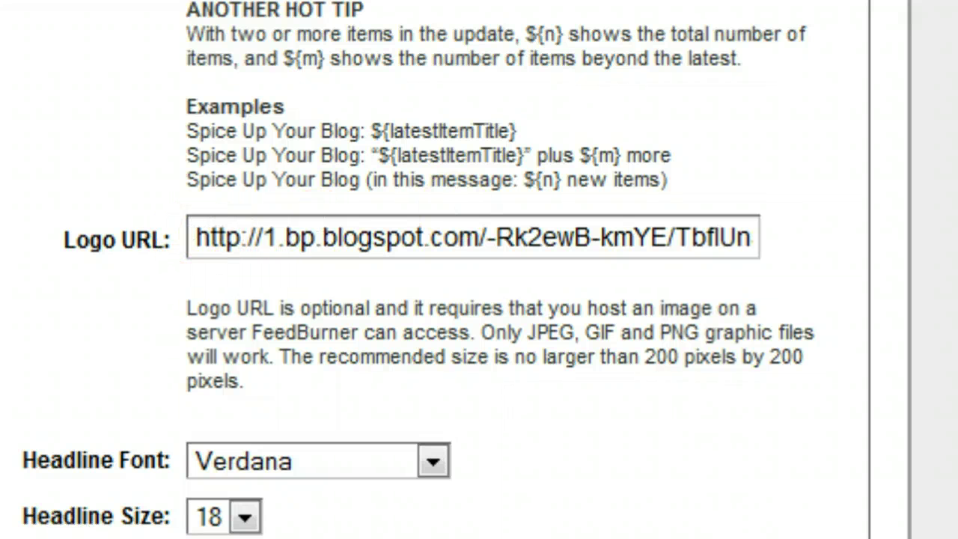
scroll(479, 299, "down", 4)
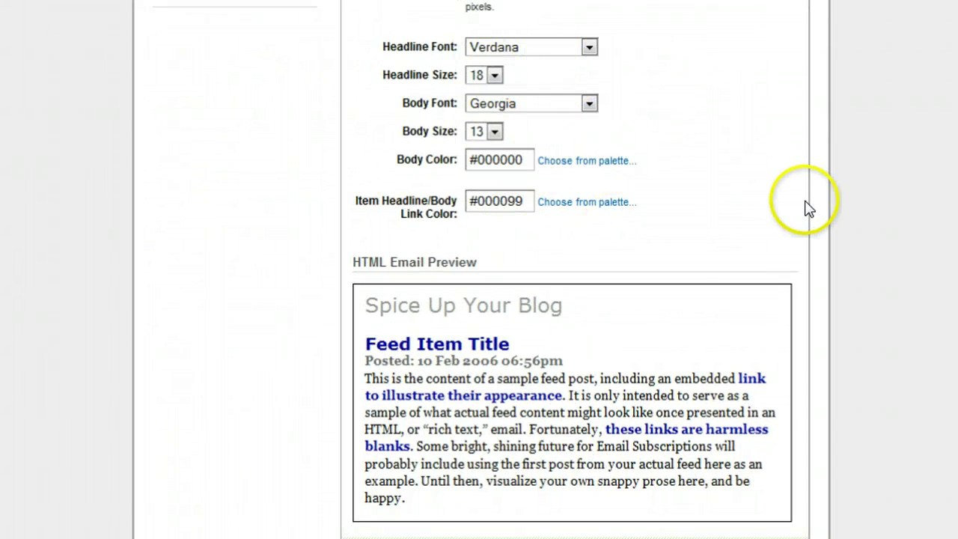
scroll(479, 299, "down", 3)
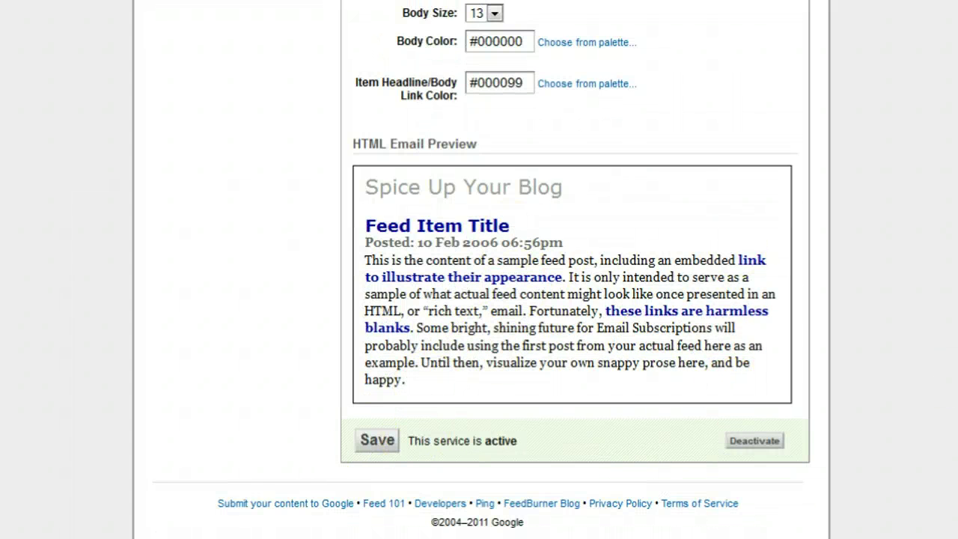
scroll(479, 300, "up", 10)
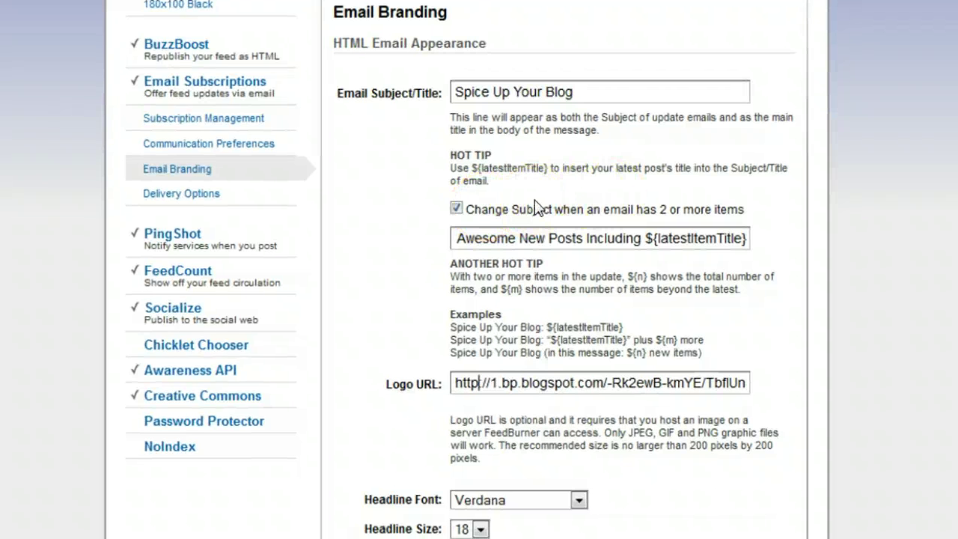
left_click(198, 196)
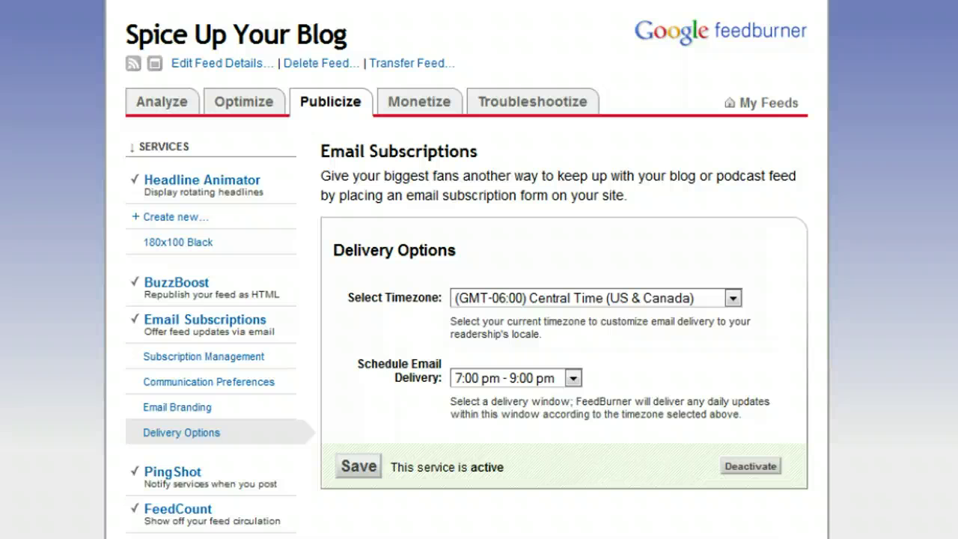
Scroll to Delivery Options showing Central Time (US & Canada) and 7:00 pm - 9:00 pm
scroll(500, 224, "down", 2)
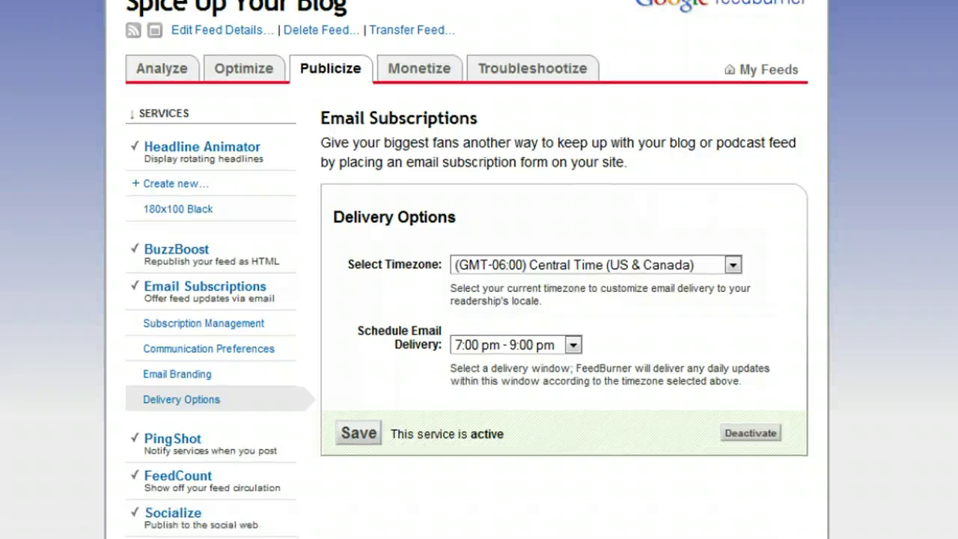